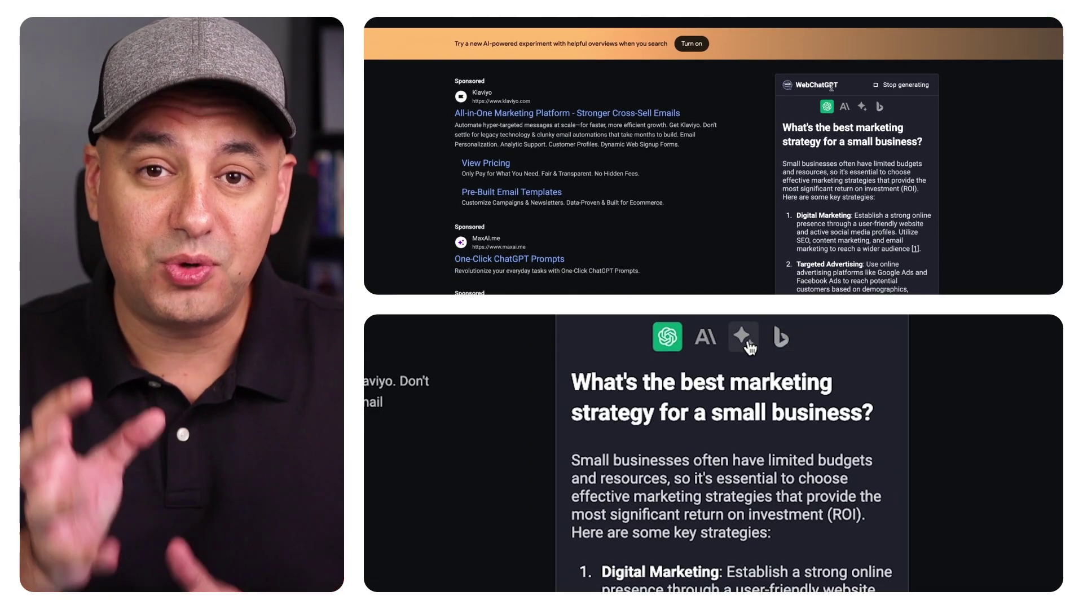
Step: Switch the WebChatGPT sidebar from ChatGPT's answer to Bard's answer
{"action": "left_click", "coordinate": [746, 342]}
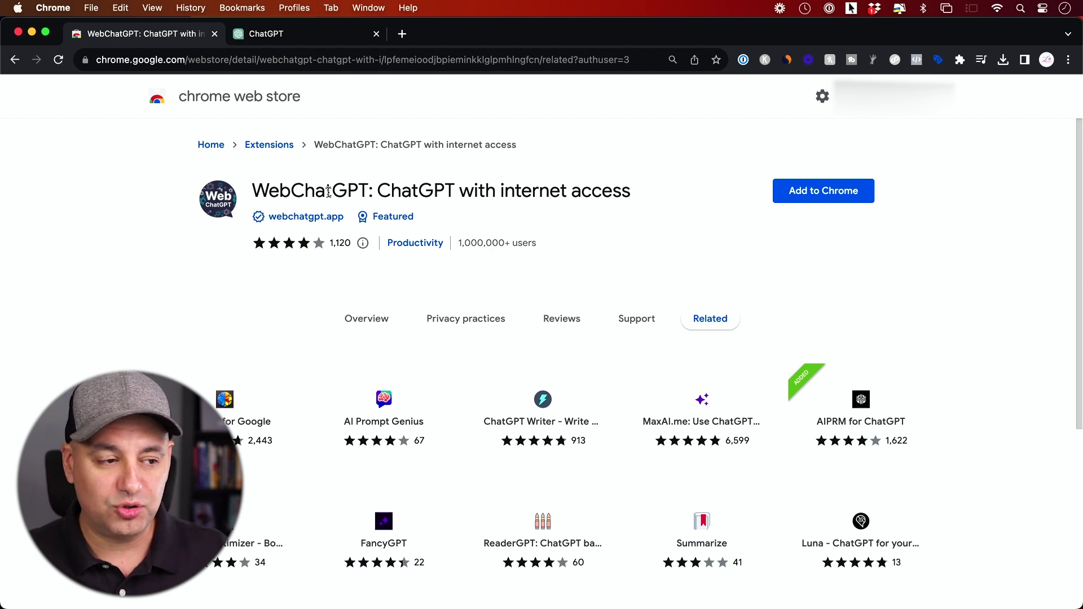
Step: Highlight the WebChatGPT name and 'ChatGPT with internet access' tagline, then add the extension to Chrome
{"action": "left_click_drag", "start_coordinate": [253, 190], "coordinate": [365, 191]}
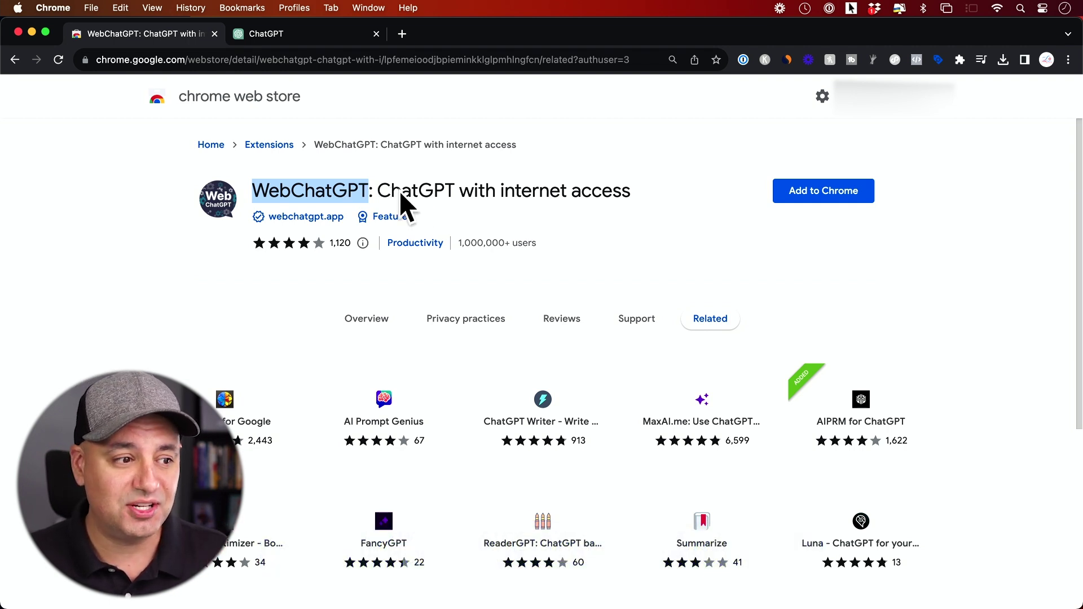
{"action": "left_click_drag", "start_coordinate": [378, 190], "coordinate": [627, 189]}
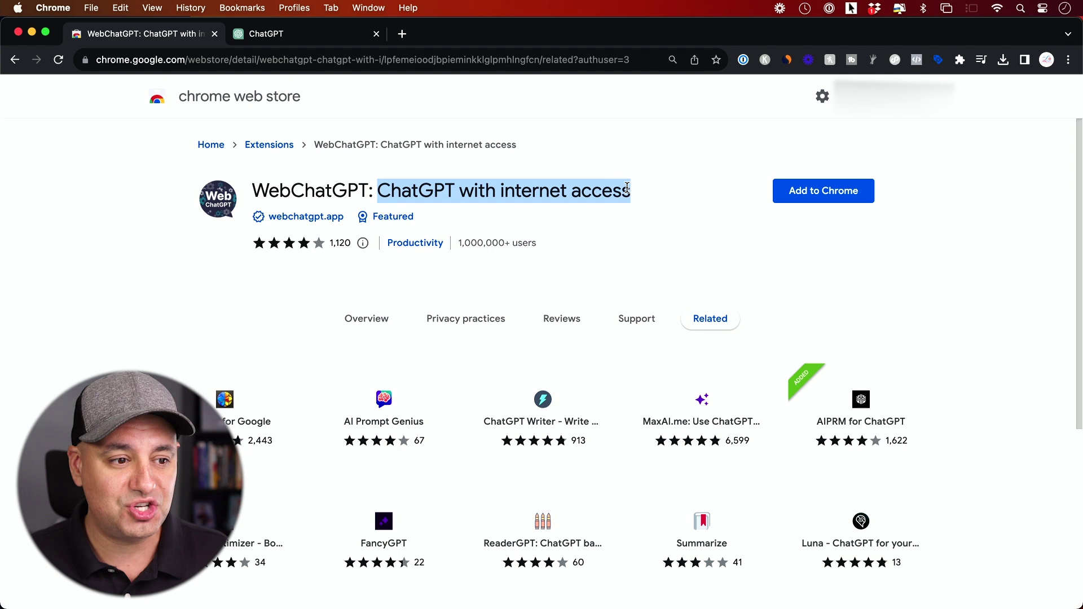
{"action": "left_click", "coordinate": [815, 192]}
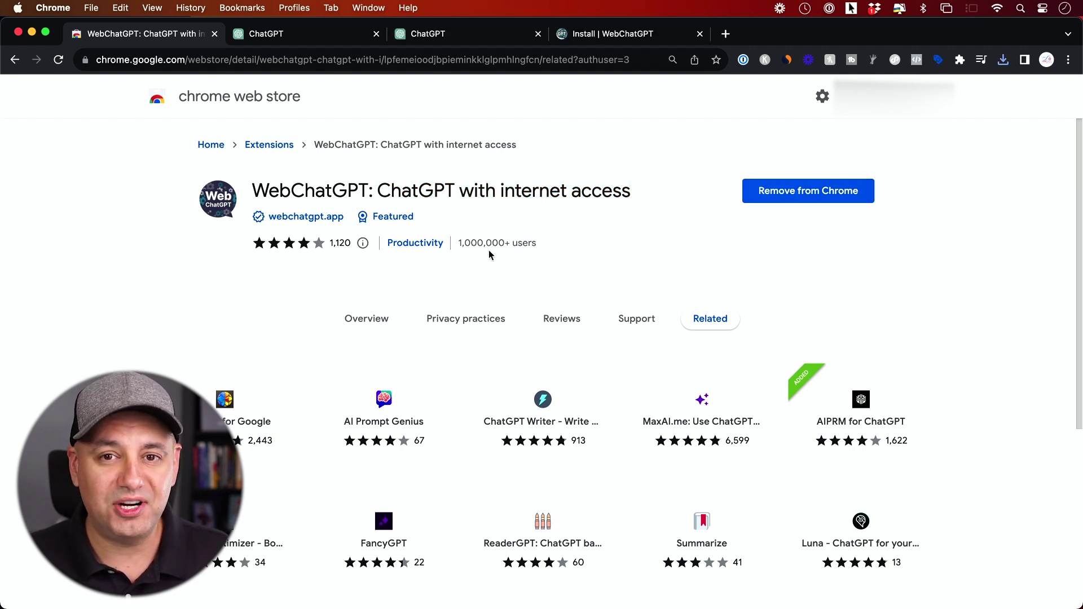
{"action": "left_click", "coordinate": [354, 37]}
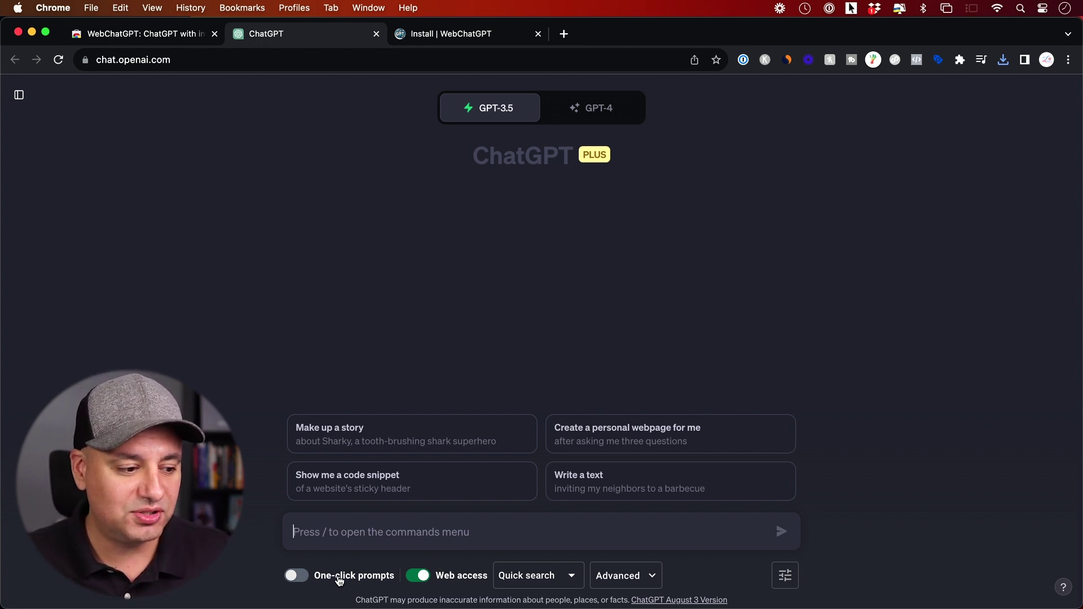
Step: Turn on One-click prompts and browse the Category and Use case lists without changing them
{"action": "left_click", "coordinate": [298, 577]}
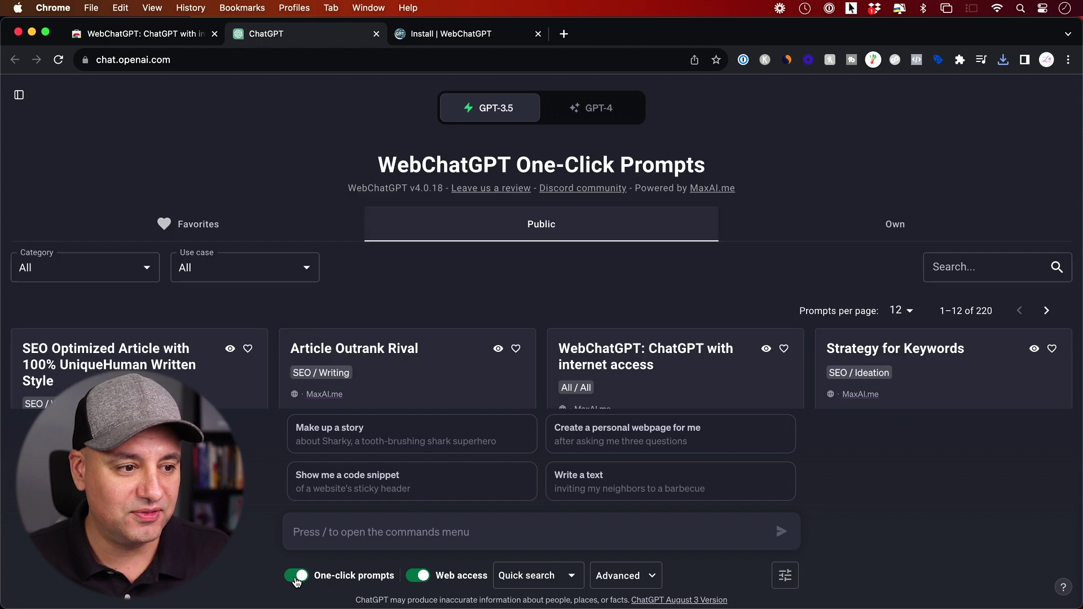
{"action": "scroll", "coordinate": [502, 368], "scroll_direction": "down", "scroll_amount": 2}
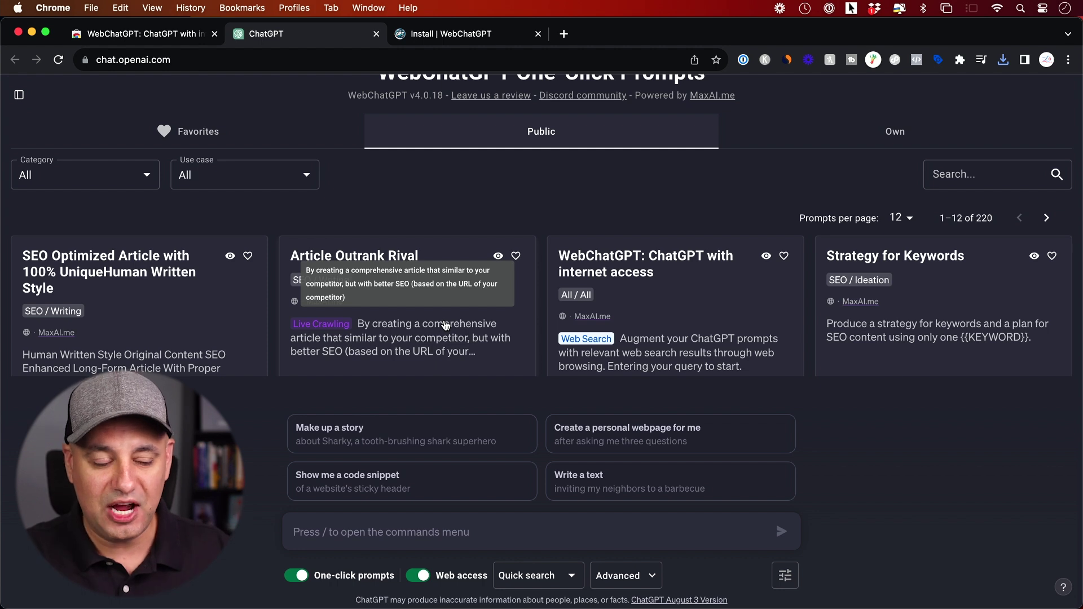
{"action": "left_click", "coordinate": [122, 173]}
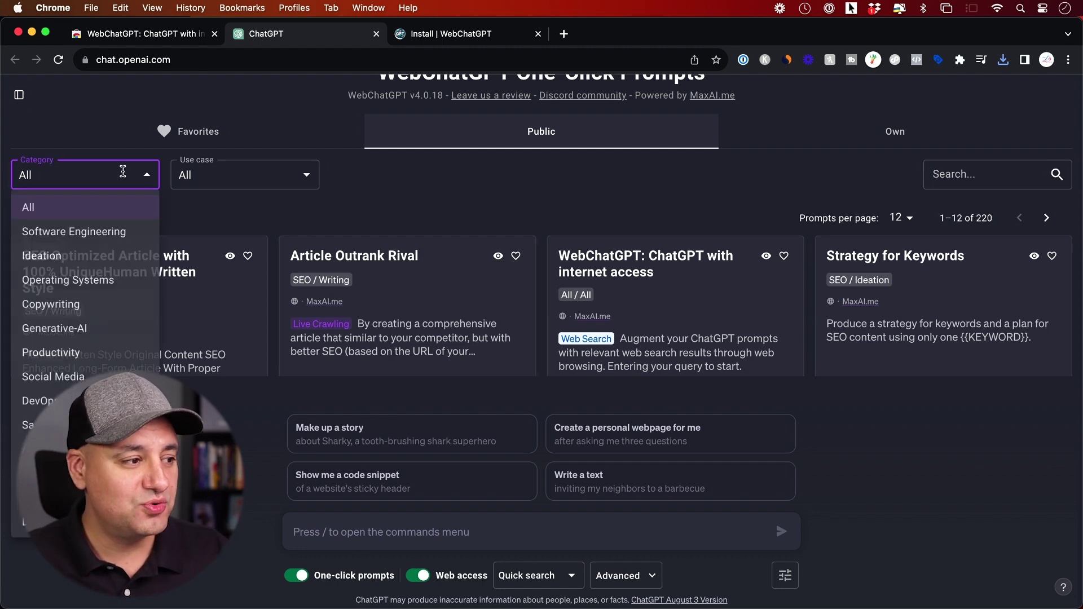
{"action": "left_click", "coordinate": [227, 164]}
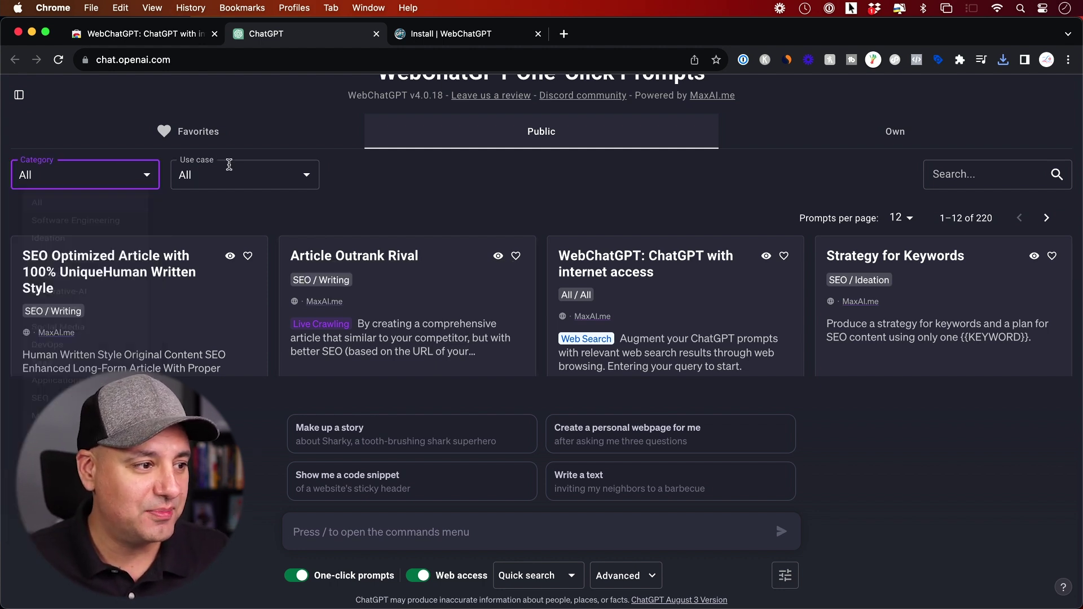
{"action": "left_click", "coordinate": [275, 176]}
{"action": "left_click", "coordinate": [274, 175]}
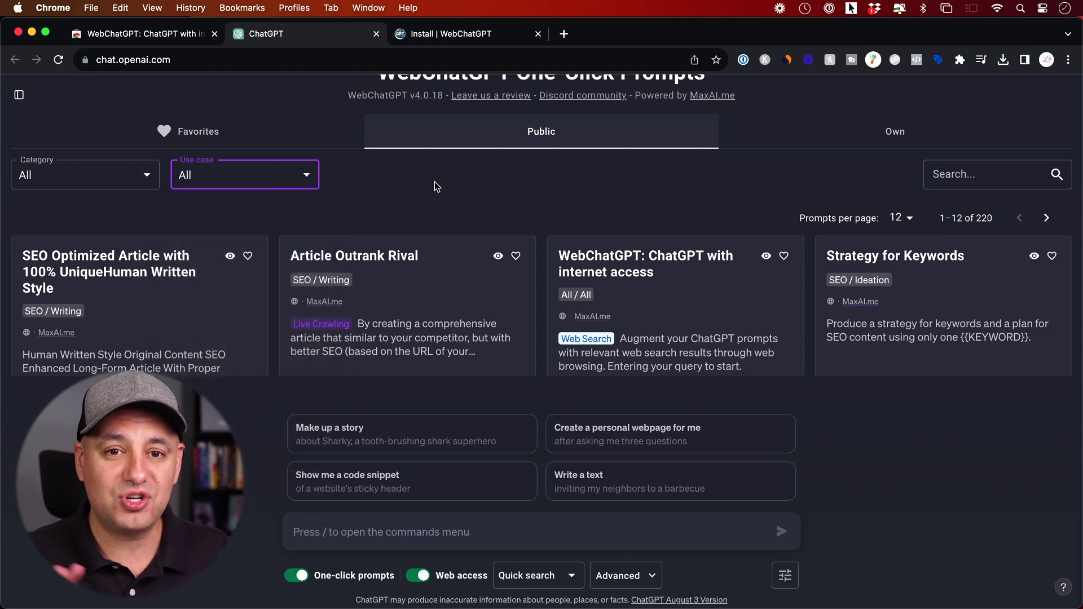
Step: Search Google in a new tab for 'what's the best marketing strategy for a small business'
{"action": "left_click", "coordinate": [564, 34]}
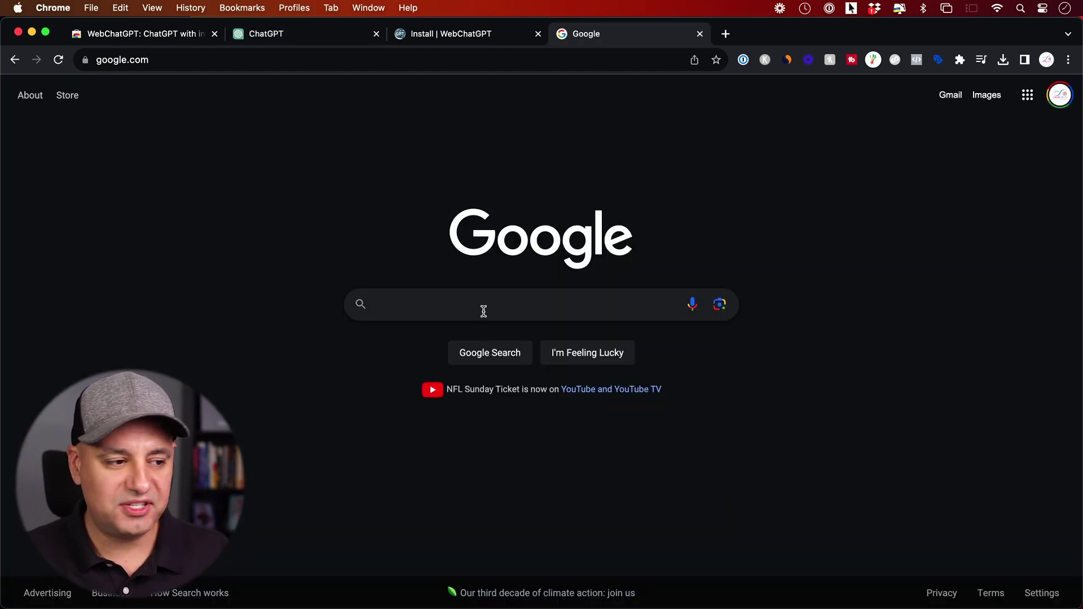
{"action": "type", "text": "what's the best marketing strategy for a small business"}
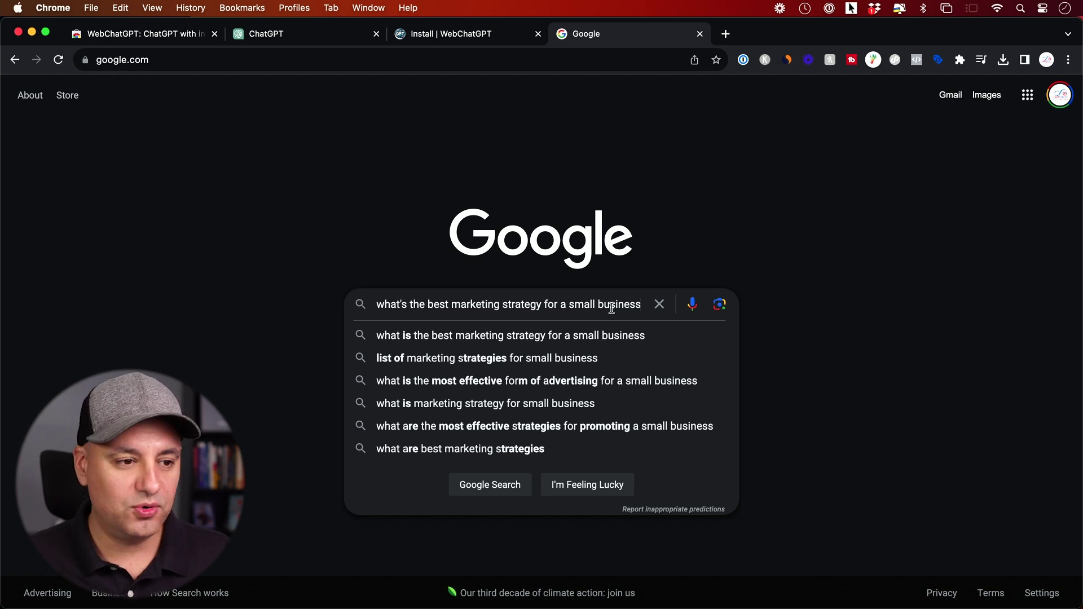
{"action": "key", "text": "Return"}
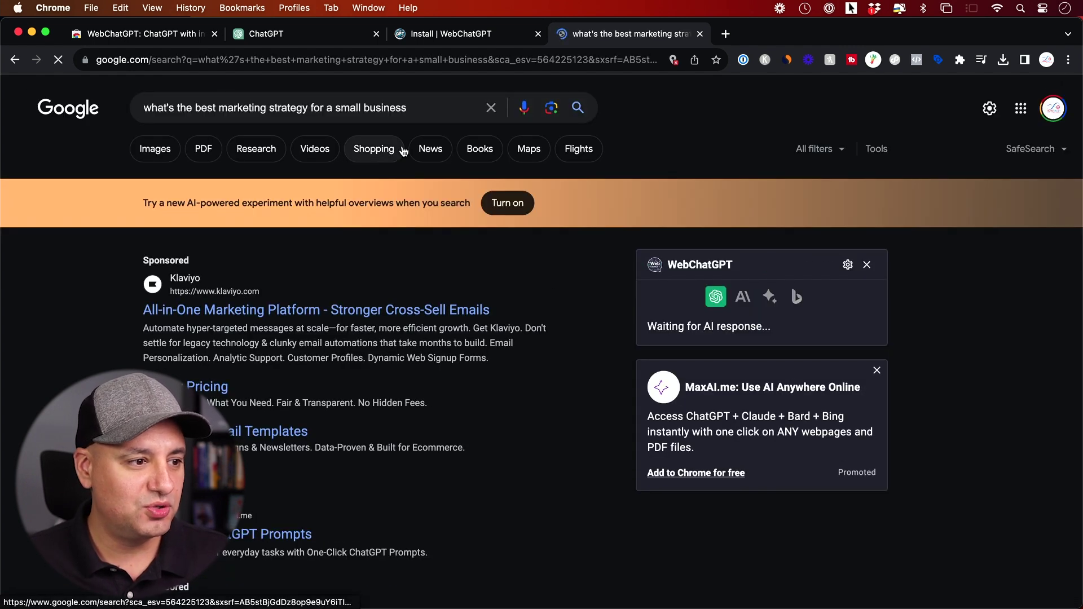
Step: Scroll to WebChatGPT's ChatGPT answer and briefly highlight its text
{"action": "scroll", "coordinate": [476, 287], "scroll_direction": "down", "scroll_amount": 1}
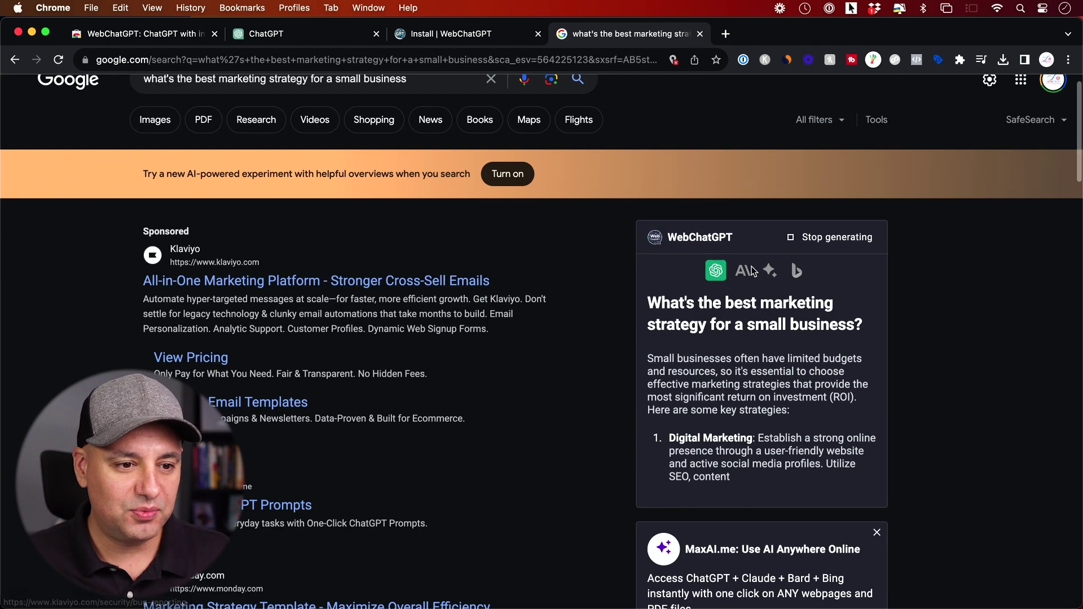
{"action": "scroll", "coordinate": [728, 259], "scroll_direction": "down", "scroll_amount": 1}
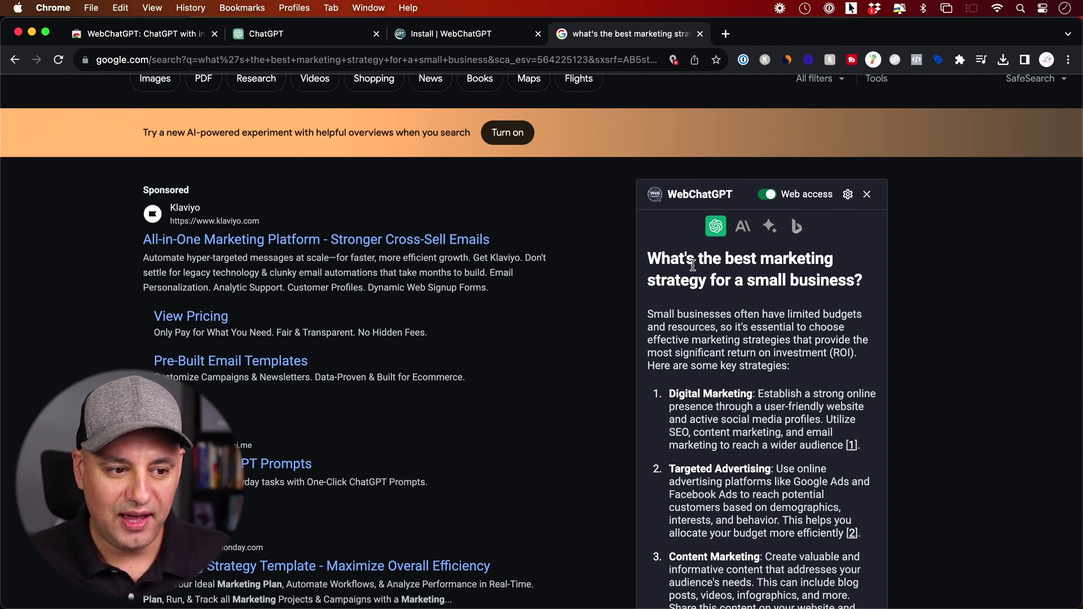
{"action": "scroll", "coordinate": [690, 262], "scroll_direction": "down", "scroll_amount": 2}
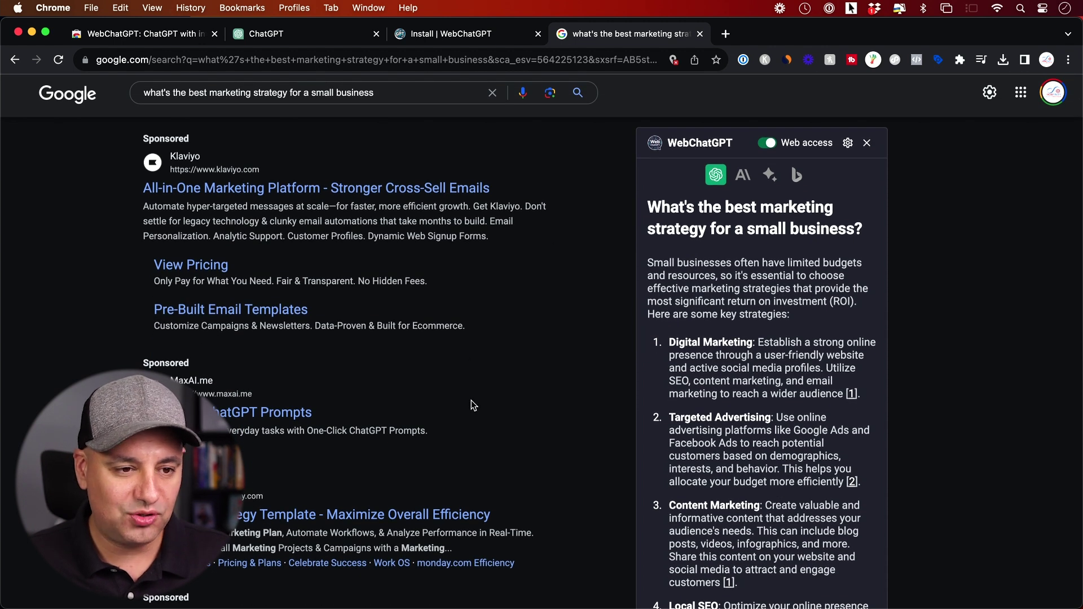
{"action": "scroll", "coordinate": [848, 252], "scroll_direction": "down", "scroll_amount": 2}
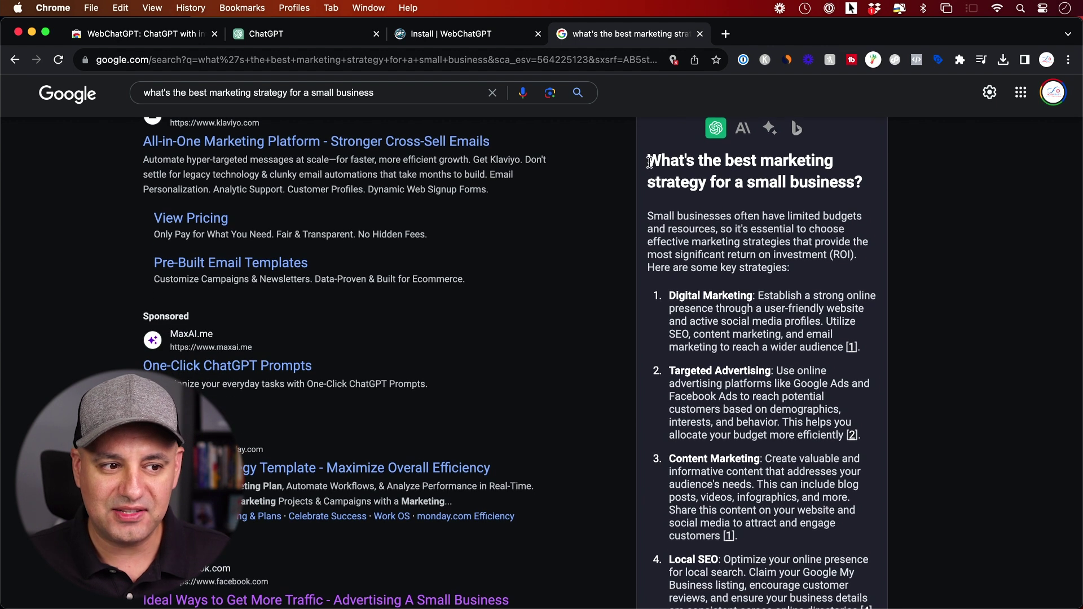
{"action": "left_click_drag", "start_coordinate": [648, 160], "coordinate": [818, 419]}
{"action": "left_click", "coordinate": [818, 418]}
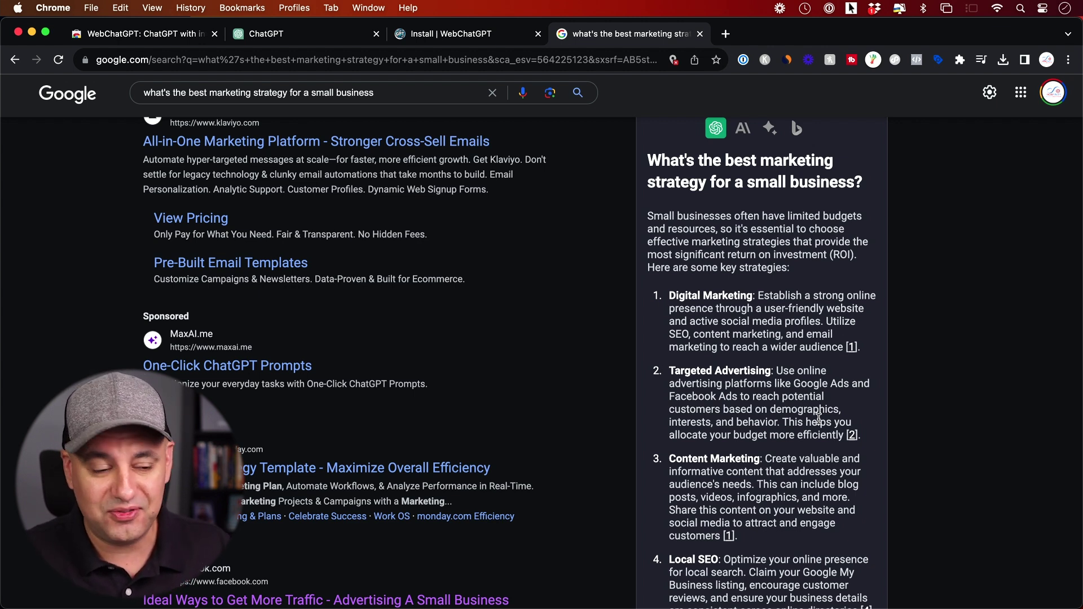
Step: Read through the answer's ten strategies and sources, then return upward
{"action": "scroll", "coordinate": [711, 270], "scroll_direction": "down", "scroll_amount": 10}
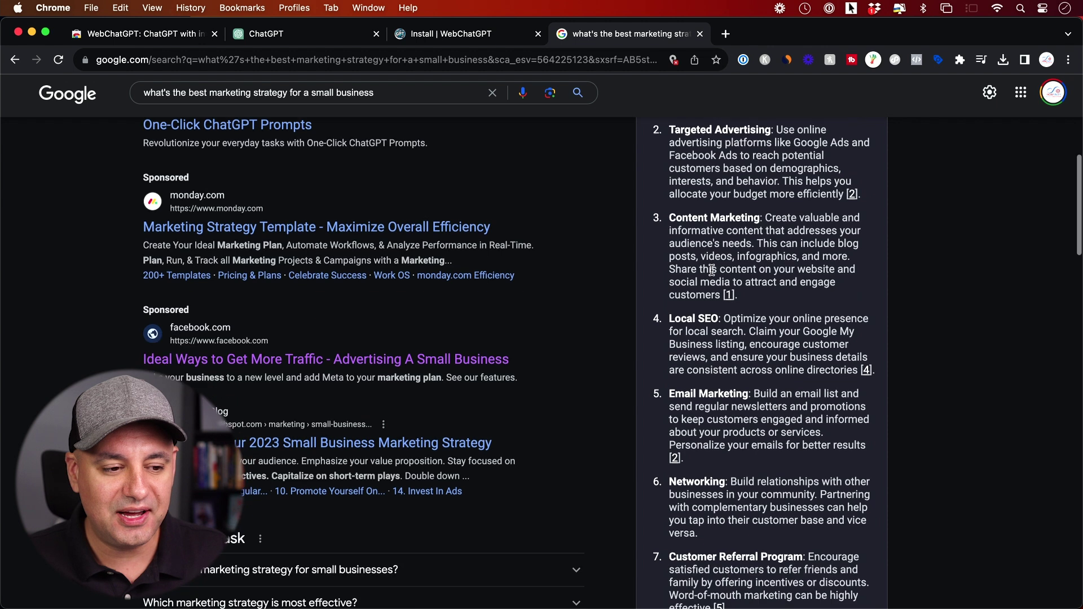
{"action": "scroll", "coordinate": [711, 270], "scroll_direction": "down", "scroll_amount": 3}
{"action": "scroll", "coordinate": [600, 337], "scroll_direction": "down", "scroll_amount": 4}
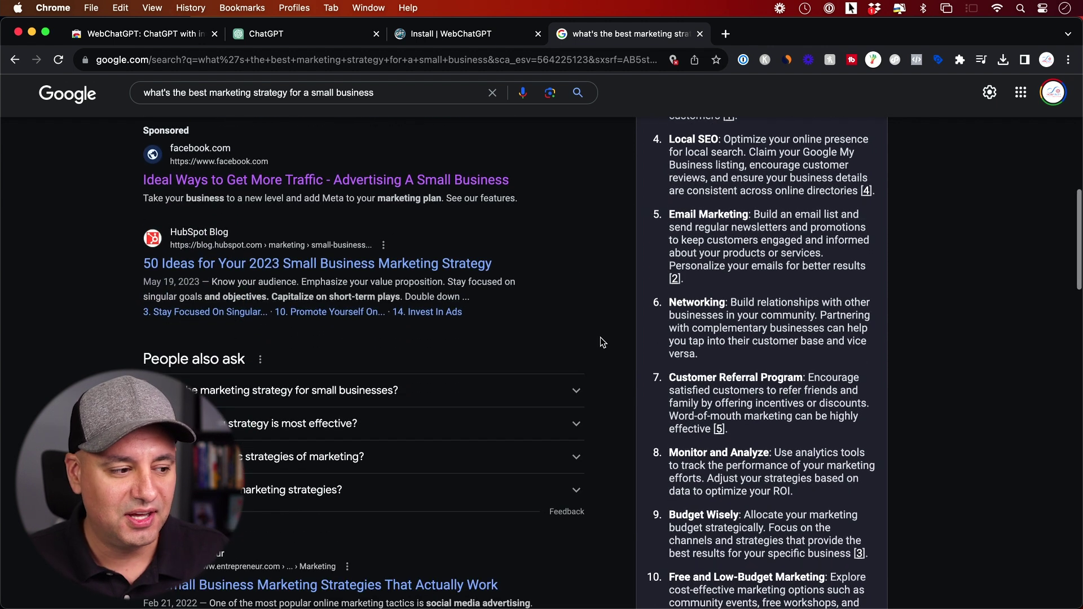
{"action": "scroll", "coordinate": [600, 337], "scroll_direction": "down", "scroll_amount": 9}
{"action": "scroll", "coordinate": [763, 330], "scroll_direction": "down", "scroll_amount": 5}
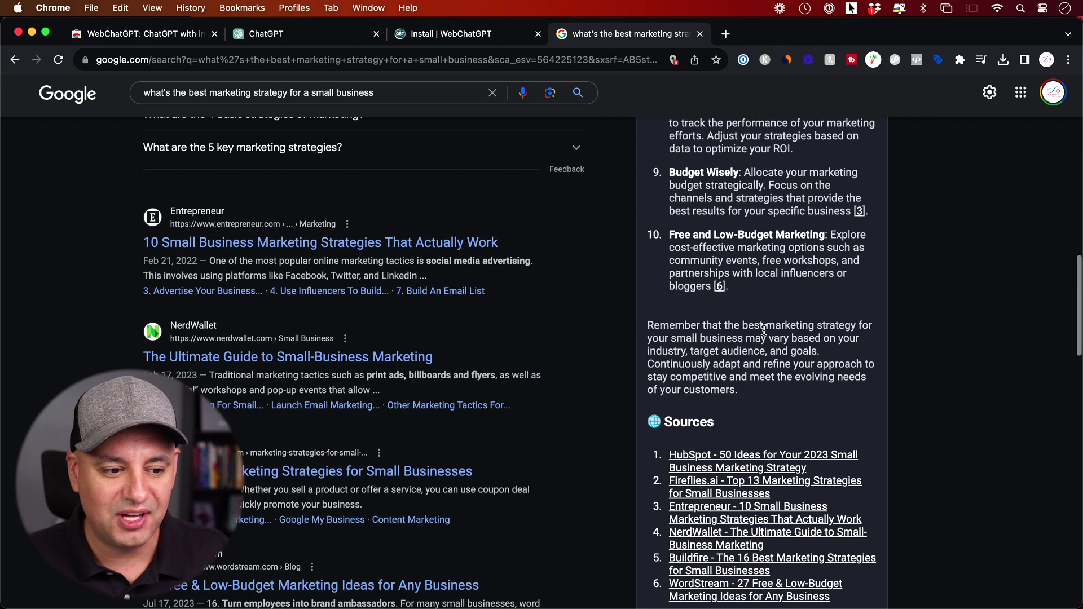
{"action": "scroll", "coordinate": [763, 330], "scroll_direction": "down", "scroll_amount": 4}
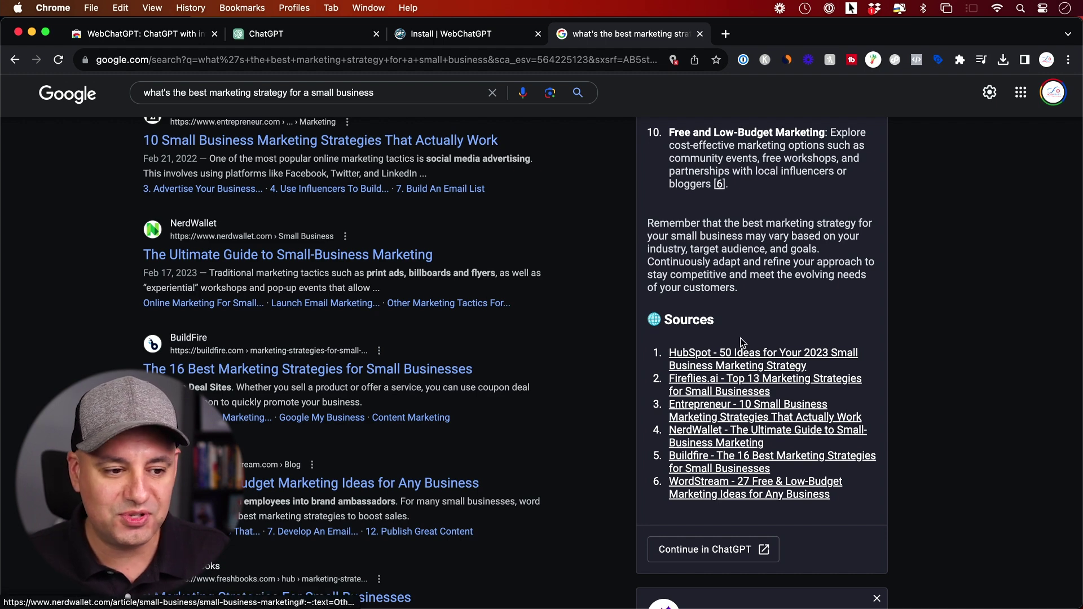
{"action": "scroll", "coordinate": [739, 361], "scroll_direction": "up", "scroll_amount": 15}
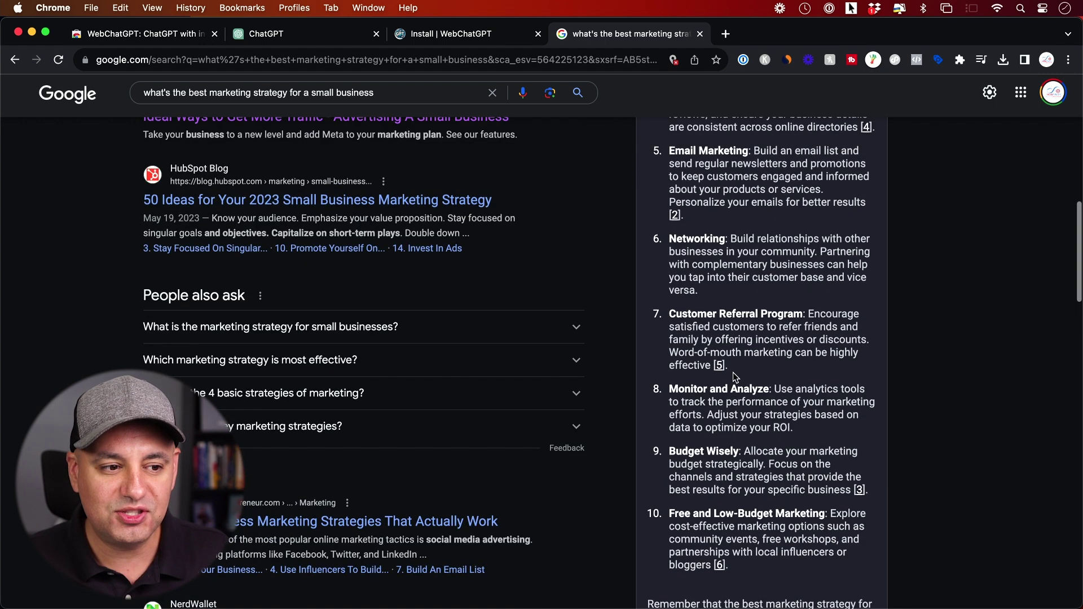
{"action": "scroll", "coordinate": [735, 376], "scroll_direction": "up", "scroll_amount": 11}
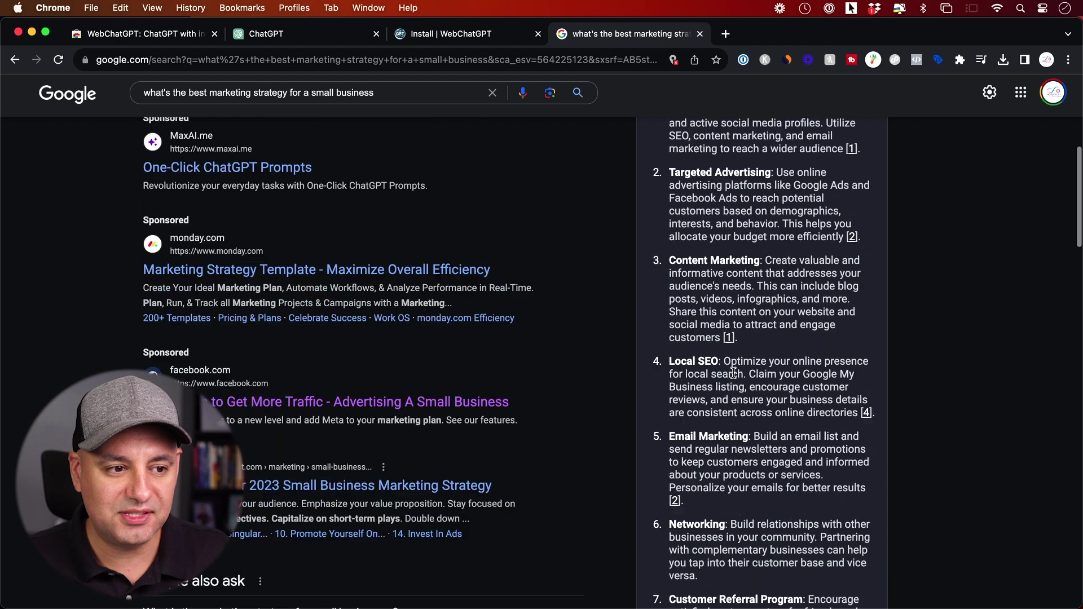
{"action": "scroll", "coordinate": [733, 372], "scroll_direction": "up", "scroll_amount": 14}
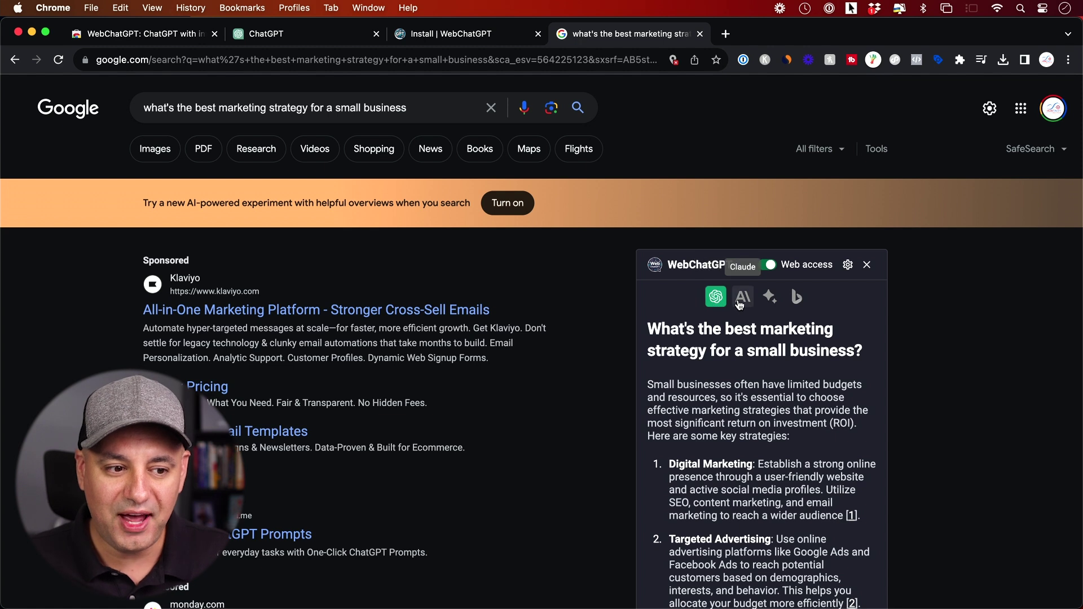
Step: Switch the sidebar to Bard and review its sources, six marketing strategies and extra tips
{"action": "left_click", "coordinate": [770, 299]}
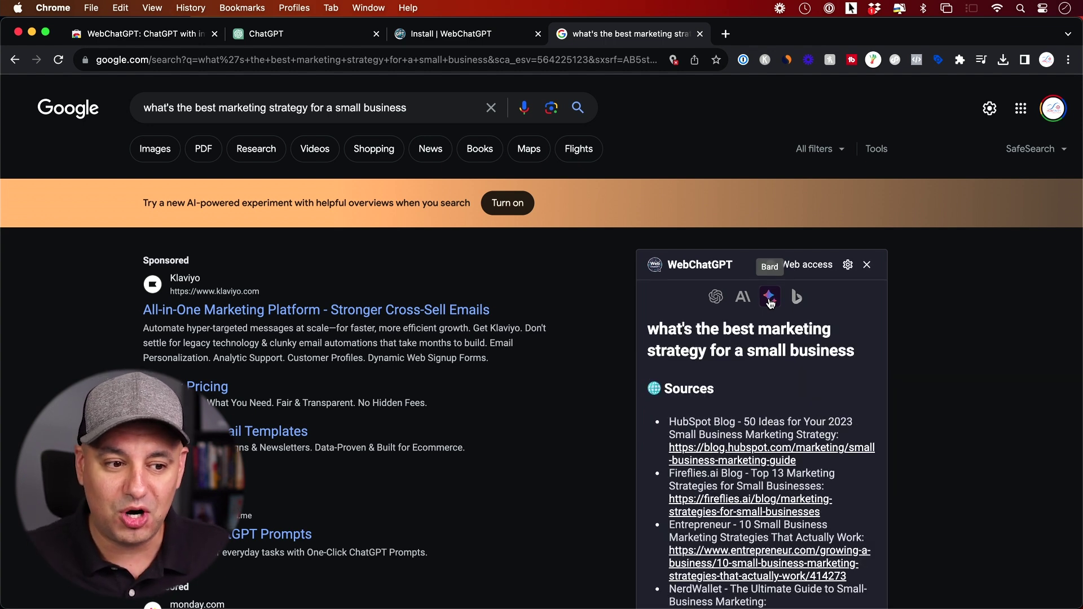
{"action": "scroll", "coordinate": [771, 294], "scroll_direction": "down", "scroll_amount": 5}
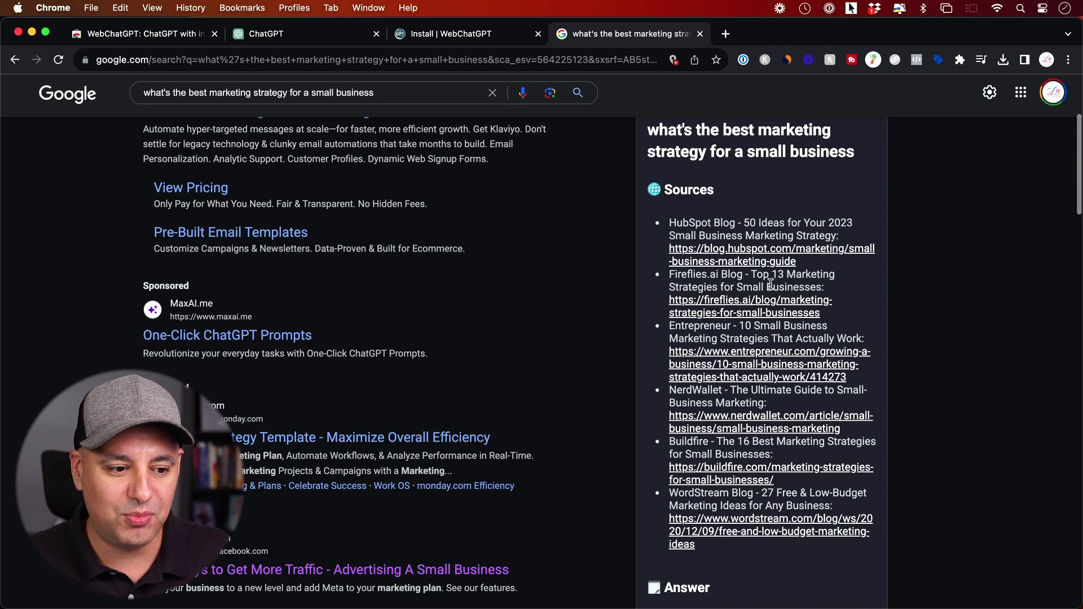
{"action": "scroll", "coordinate": [770, 283], "scroll_direction": "down", "scroll_amount": 10}
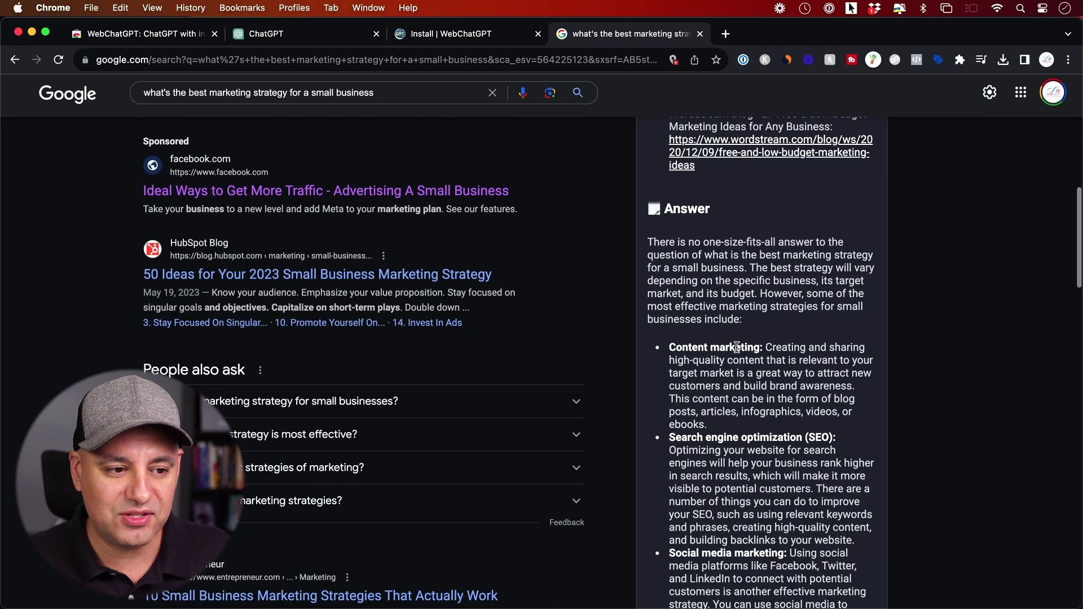
{"action": "scroll", "coordinate": [756, 315], "scroll_direction": "down", "scroll_amount": 5}
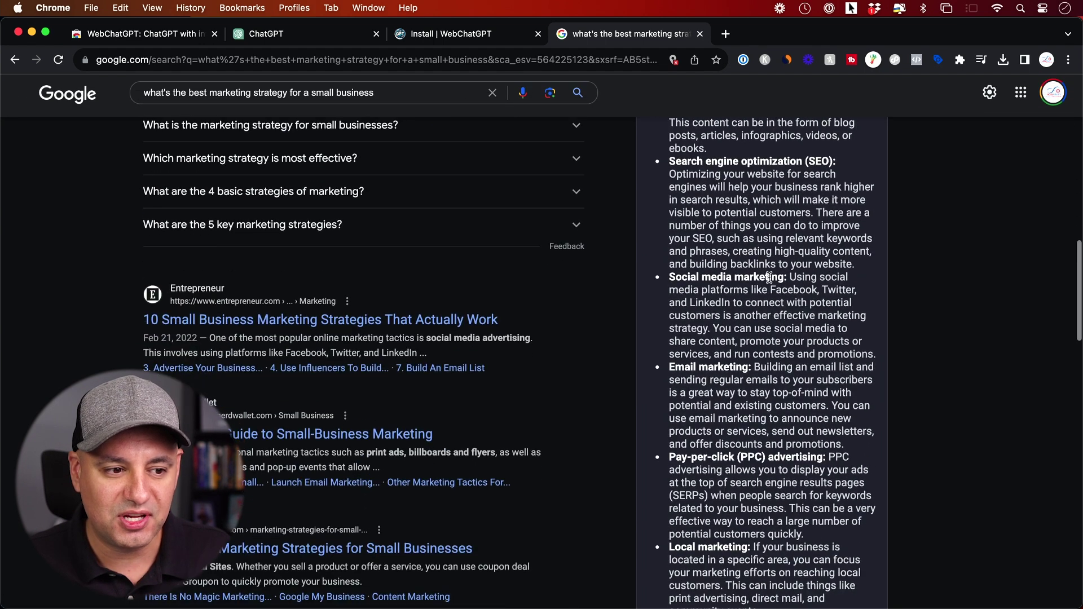
{"action": "scroll", "coordinate": [756, 316], "scroll_direction": "down", "scroll_amount": 5}
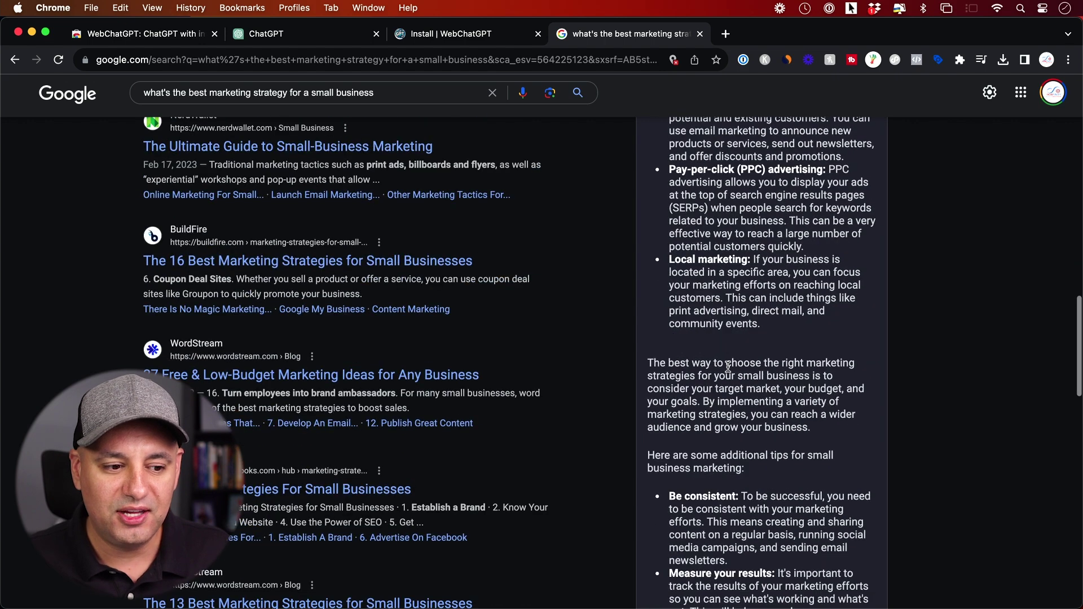
{"action": "scroll", "coordinate": [728, 367], "scroll_direction": "down", "scroll_amount": 5}
{"action": "scroll", "coordinate": [727, 367], "scroll_direction": "up", "scroll_amount": 4}
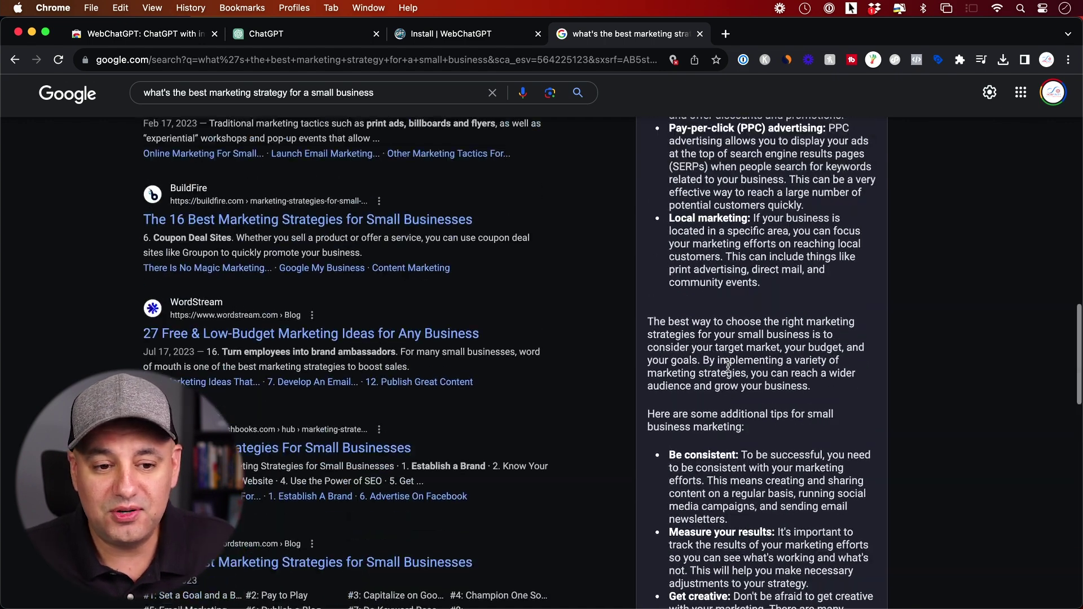
{"action": "scroll", "coordinate": [727, 367], "scroll_direction": "up", "scroll_amount": 15}
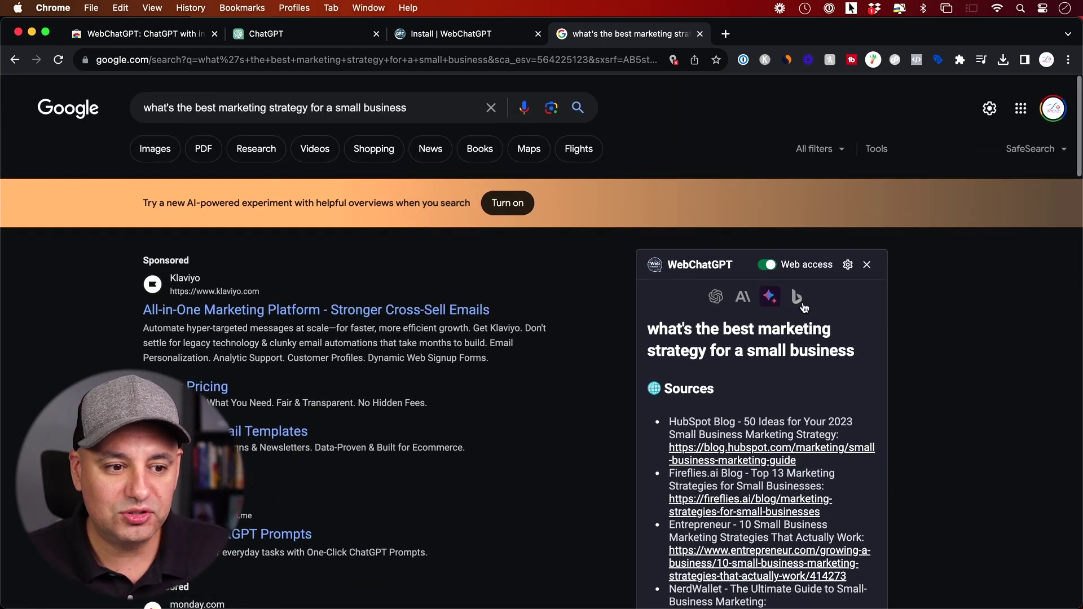
Step: Try Bing and Claude (login required) in the sidebar, then regenerate ChatGPT's answer with six sources
{"action": "left_click", "coordinate": [799, 304]}
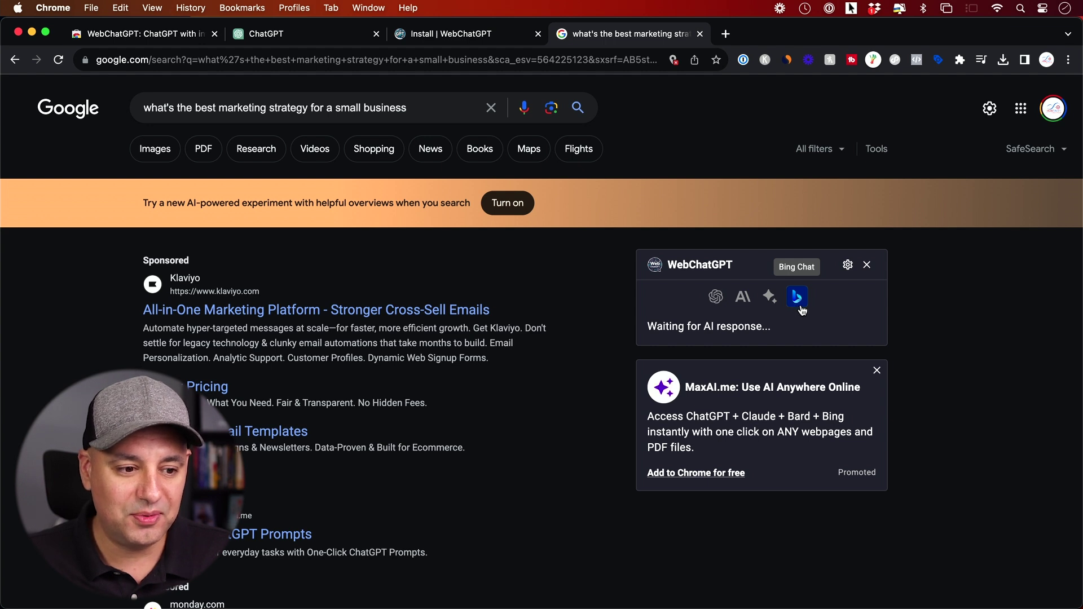
{"action": "left_click", "coordinate": [742, 301]}
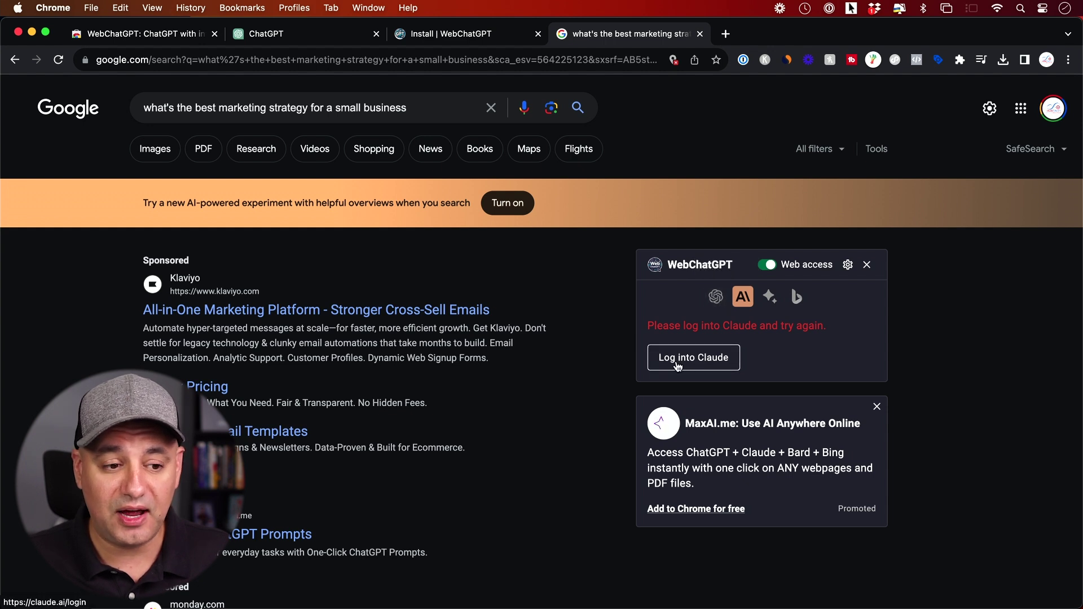
{"action": "left_click", "coordinate": [715, 297]}
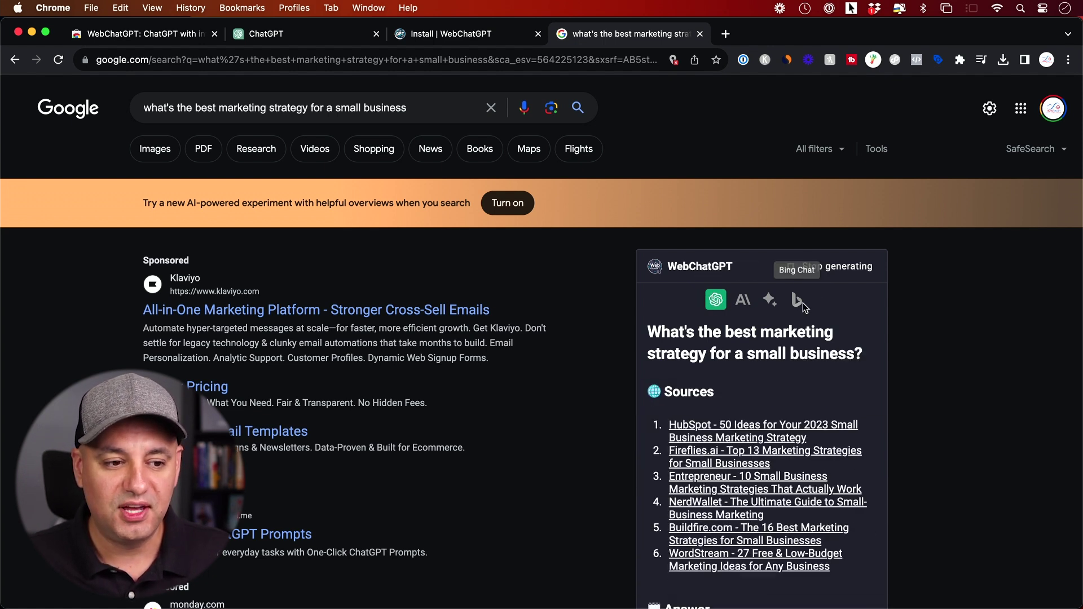
{"action": "scroll", "coordinate": [804, 302], "scroll_direction": "down", "scroll_amount": 1}
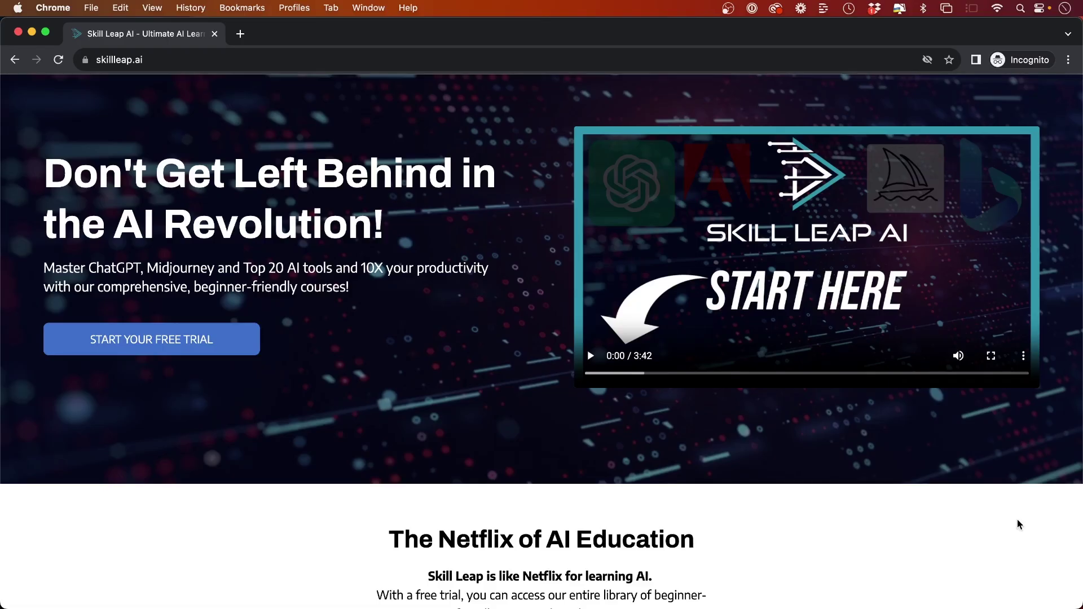
Step: Browse the skillleap.ai home, catalog, category and search pages listing Descript, ChatGPT and Bard videos
{"action": "scroll", "coordinate": [1017, 519], "scroll_direction": "down", "scroll_amount": 6}
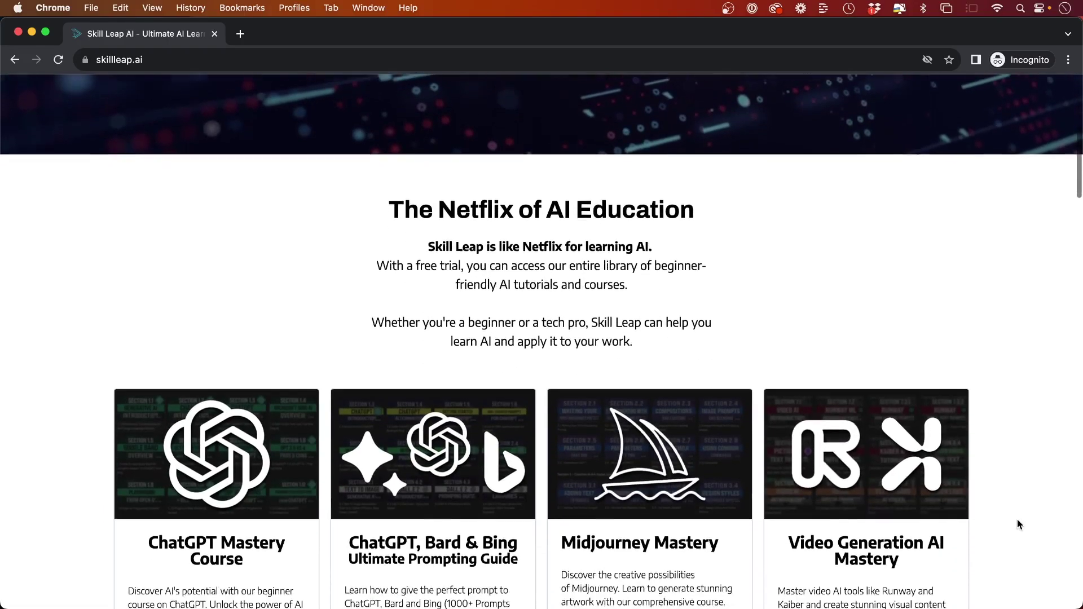
{"action": "scroll", "coordinate": [1017, 519], "scroll_direction": "down", "scroll_amount": 2}
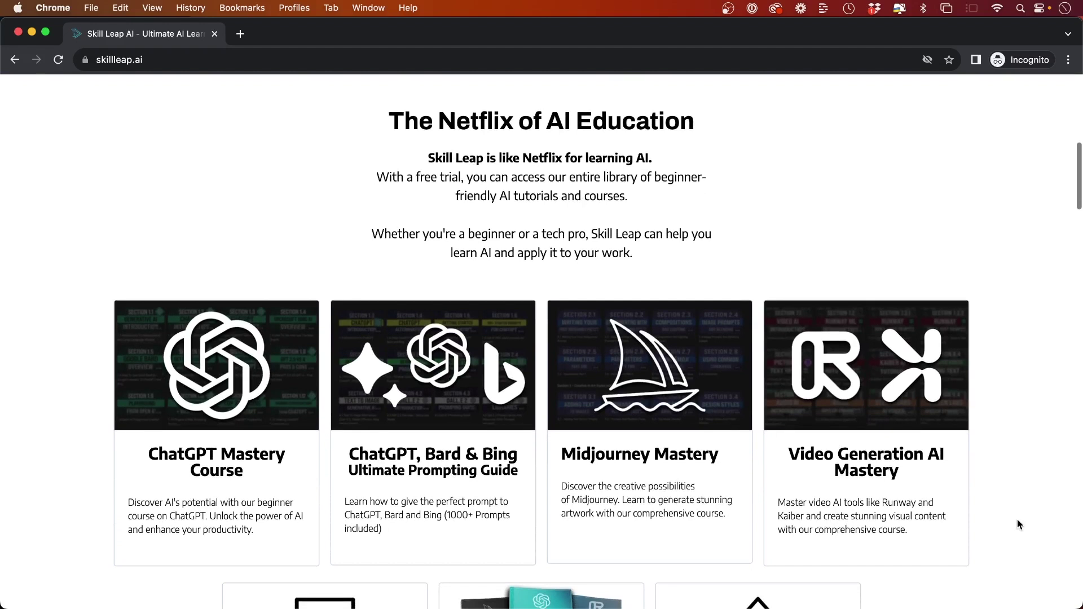
{"action": "scroll", "coordinate": [1017, 519], "scroll_direction": "down", "scroll_amount": 4}
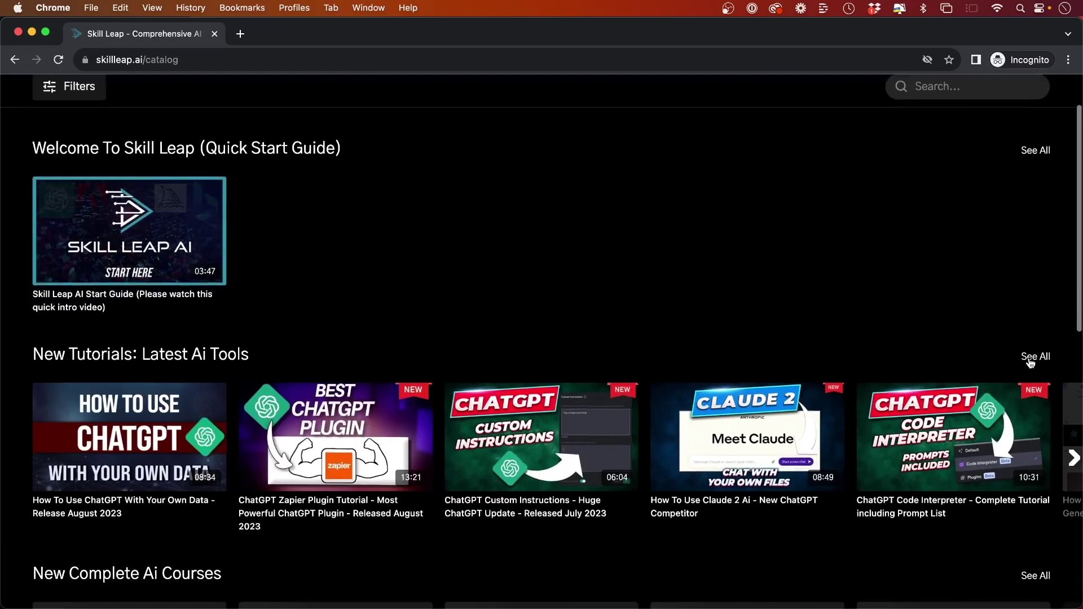
{"action": "scroll", "coordinate": [1030, 360], "scroll_direction": "down", "scroll_amount": 5}
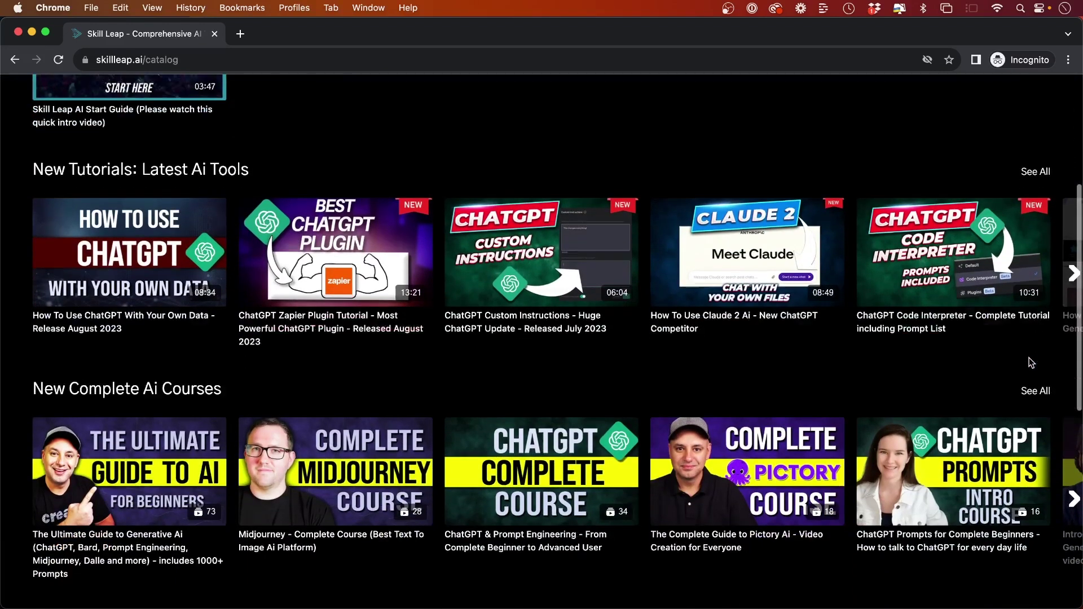
{"action": "scroll", "coordinate": [1031, 363], "scroll_direction": "down", "scroll_amount": 5}
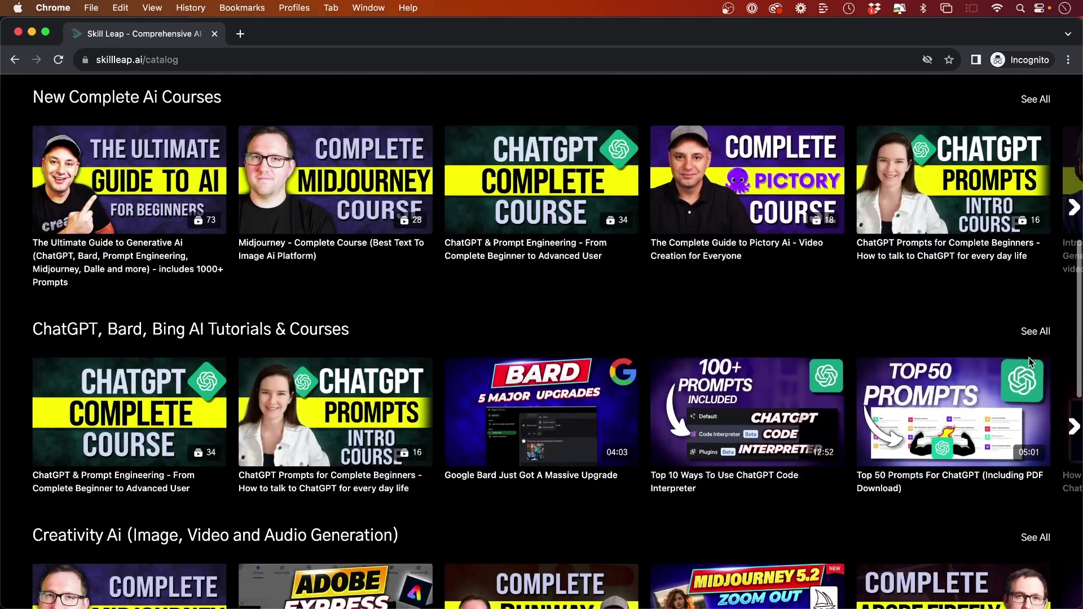
{"action": "scroll", "coordinate": [1029, 362], "scroll_direction": "down", "scroll_amount": 4}
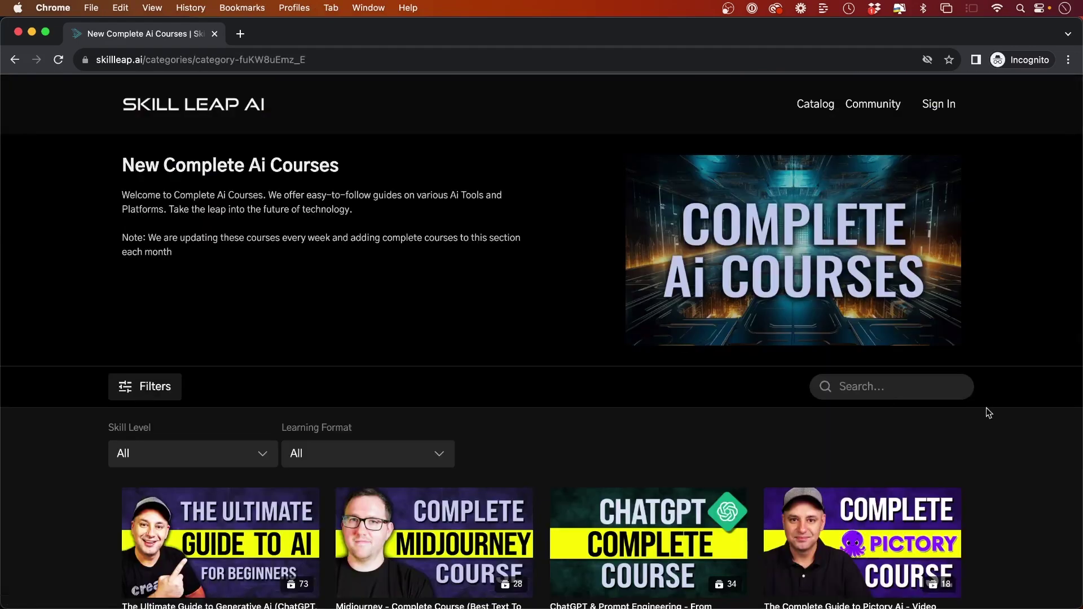
{"action": "scroll", "coordinate": [1008, 409], "scroll_direction": "down", "scroll_amount": 5}
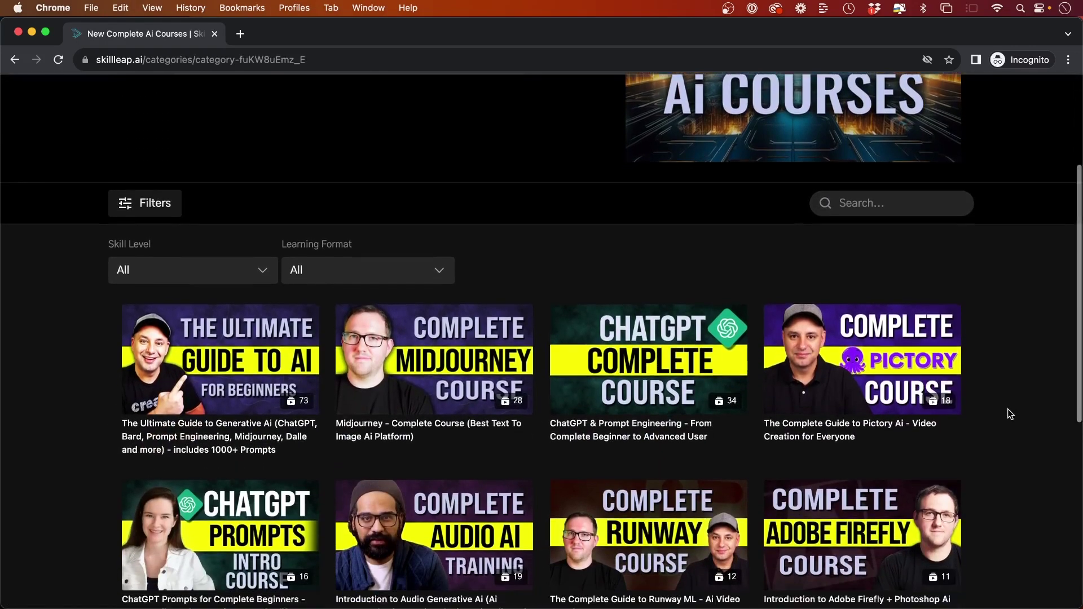
{"action": "scroll", "coordinate": [1007, 408], "scroll_direction": "down", "scroll_amount": 2}
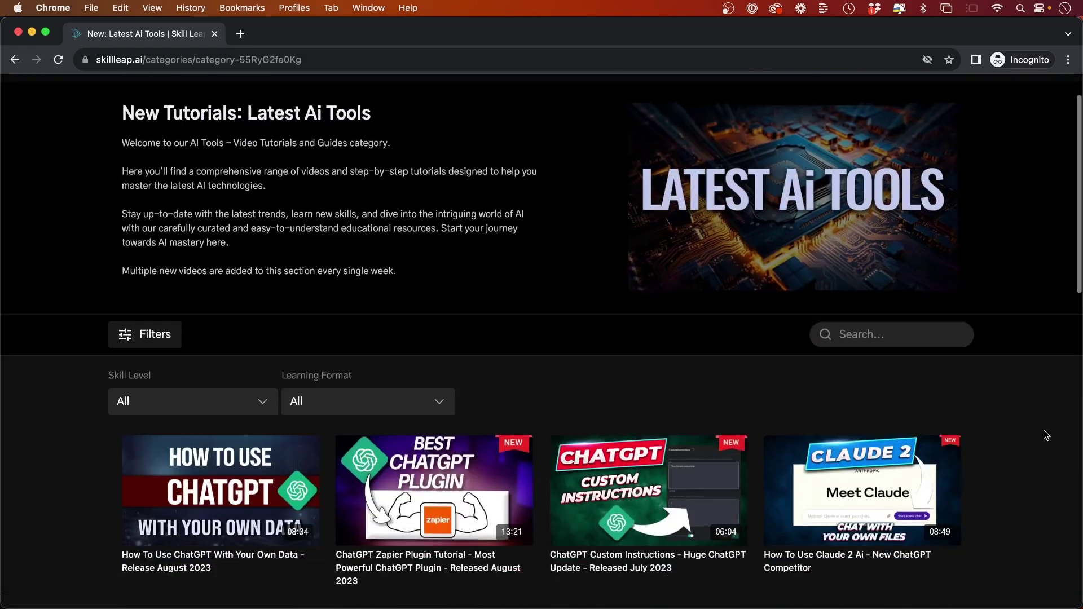
{"action": "scroll", "coordinate": [1044, 434], "scroll_direction": "down", "scroll_amount": 3}
{"action": "scroll", "coordinate": [1046, 435], "scroll_direction": "down", "scroll_amount": 5}
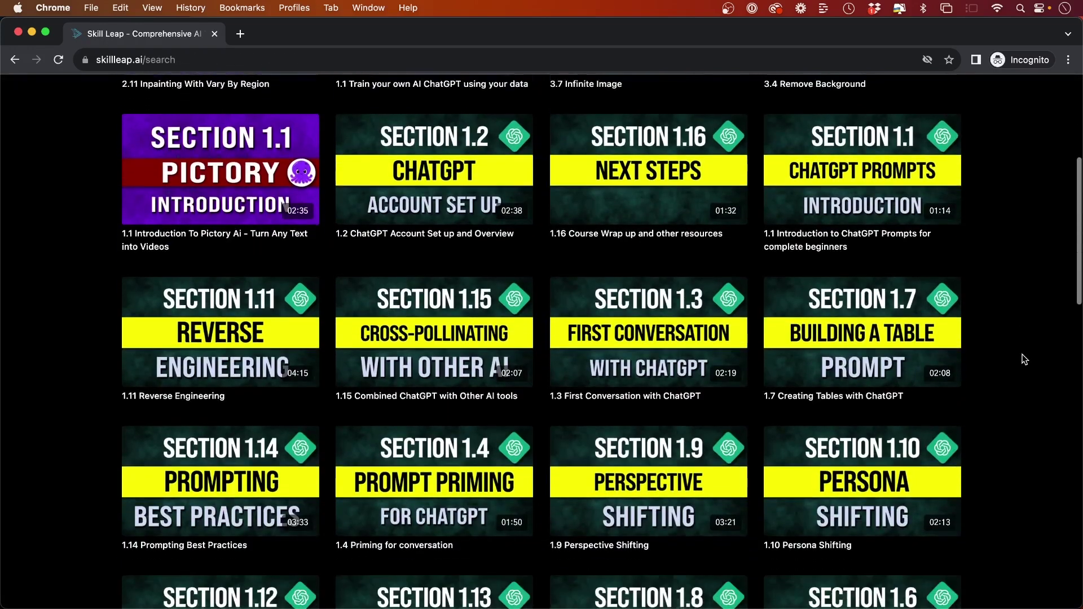
{"action": "scroll", "coordinate": [1022, 357], "scroll_direction": "down", "scroll_amount": 18}
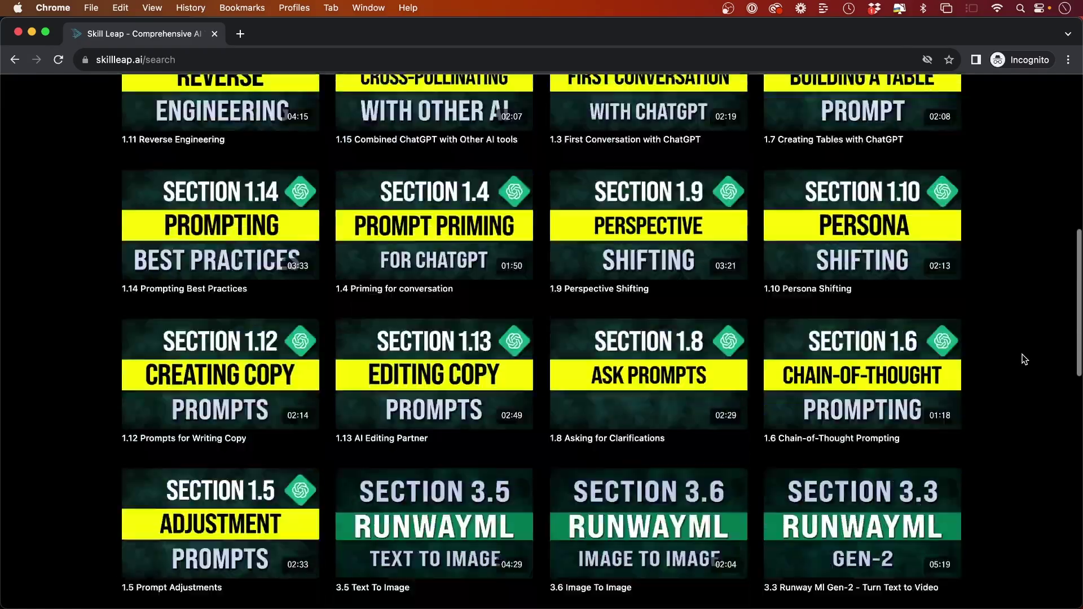
{"action": "scroll", "coordinate": [1023, 359], "scroll_direction": "down", "scroll_amount": 20}
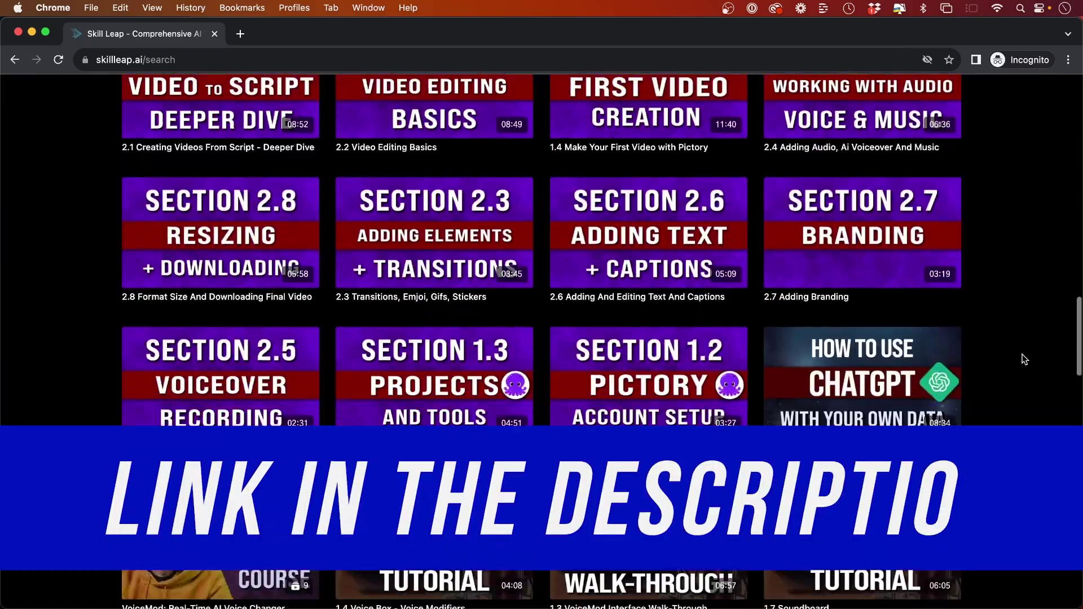
{"action": "scroll", "coordinate": [1025, 359], "scroll_direction": "down", "scroll_amount": 8}
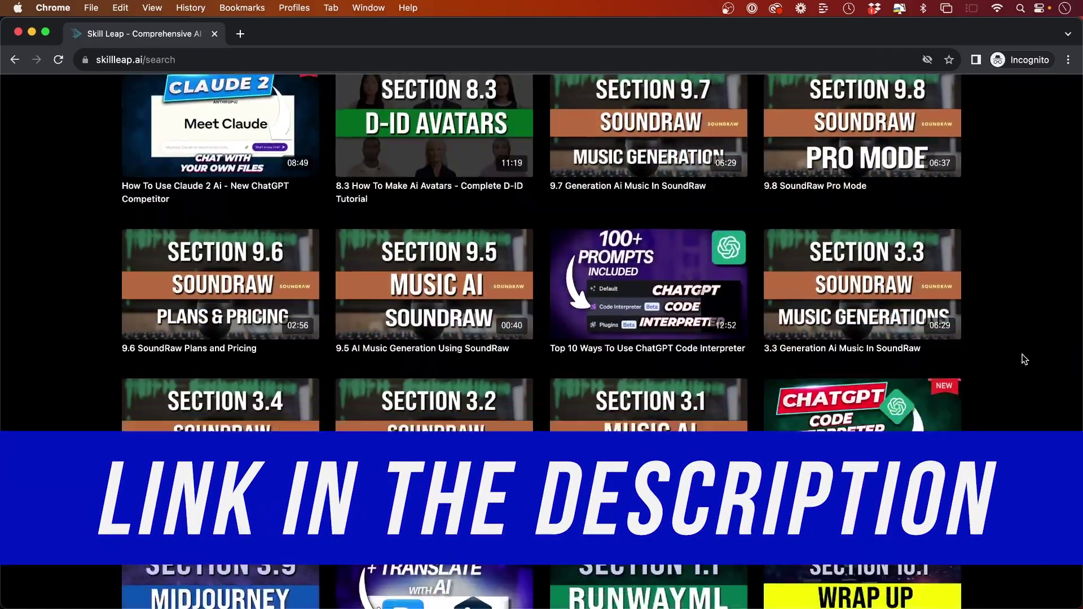
{"action": "scroll", "coordinate": [1025, 359], "scroll_direction": "down", "scroll_amount": 12}
{"action": "scroll", "coordinate": [1025, 359], "scroll_direction": "down", "scroll_amount": 9}
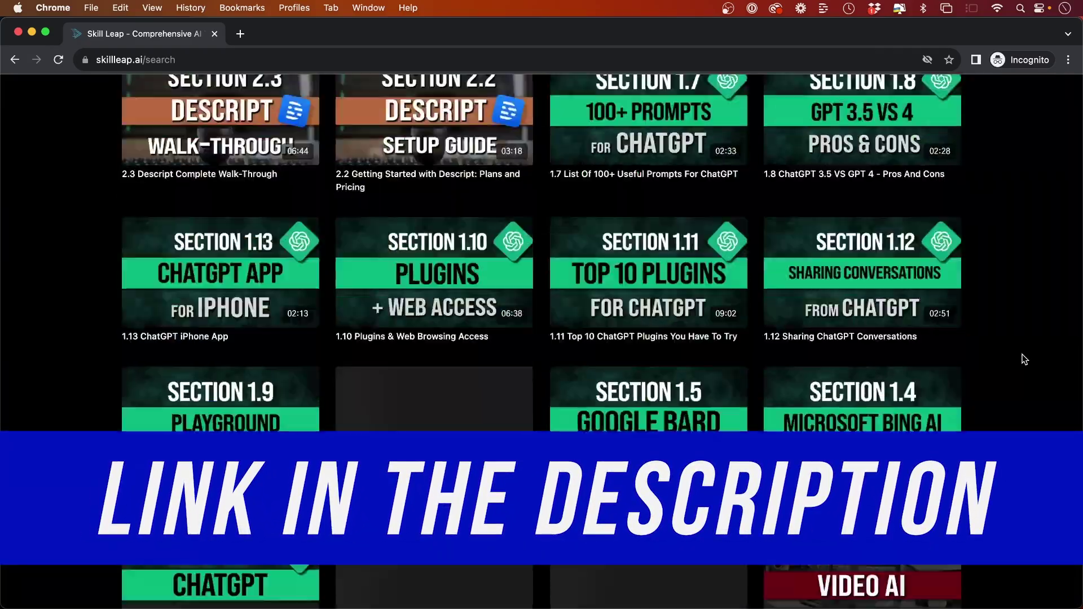